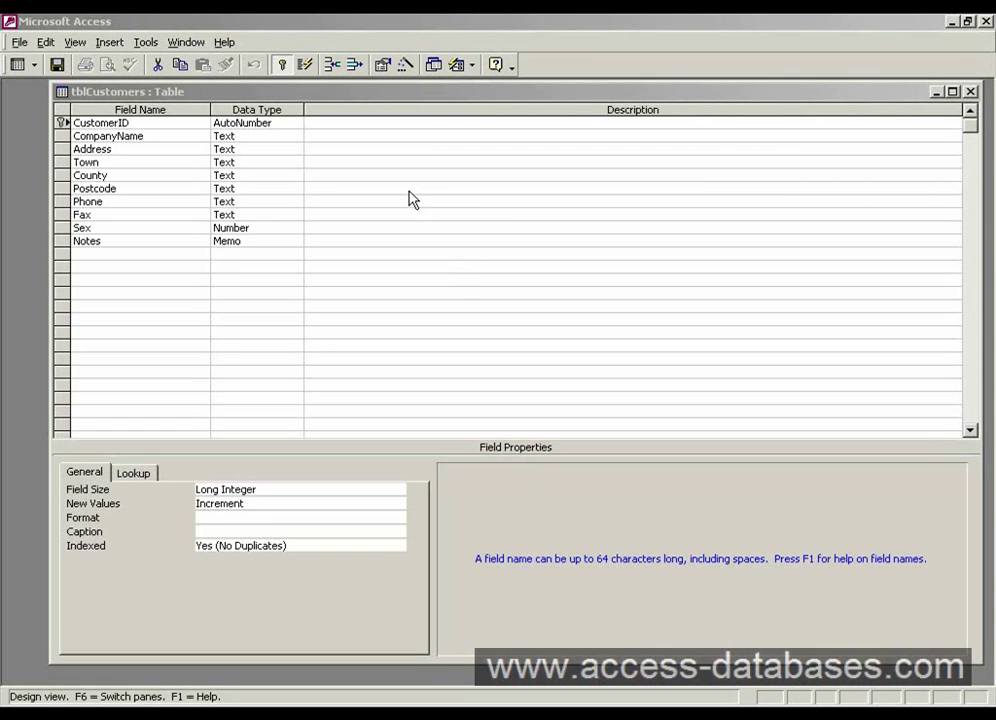
# Check that CustomerID in the tblCustomers design is a Long Integer field.
pyautogui.click(62, 123)
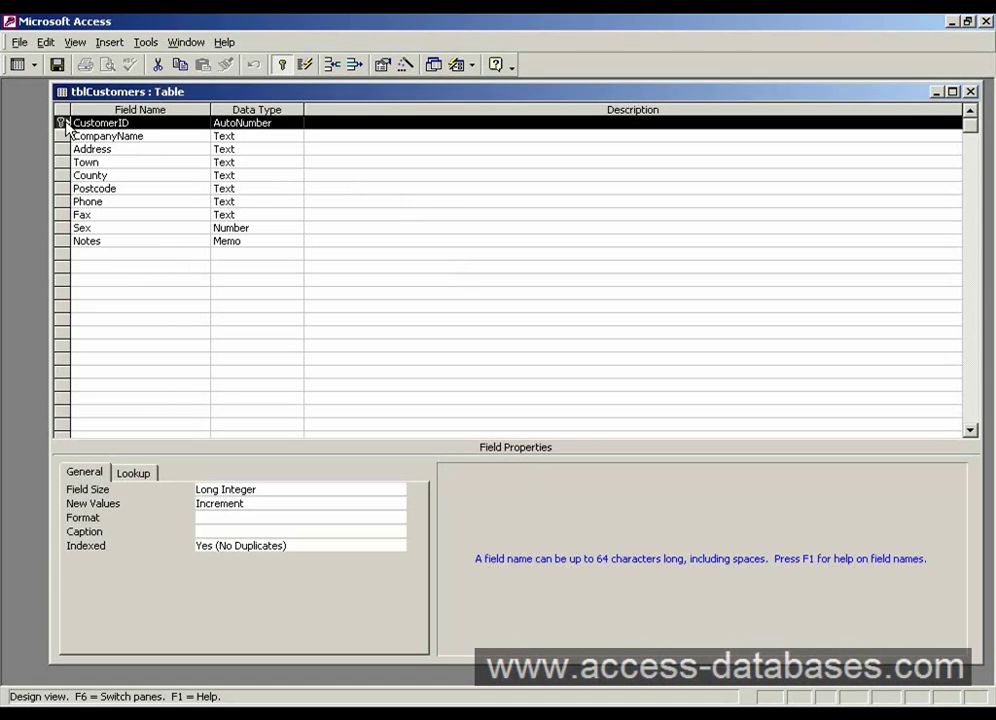
pyautogui.click(231, 488)
pyautogui.moveTo(295, 93); pyautogui.dragTo(380, 362)
pyautogui.click(484, 301)
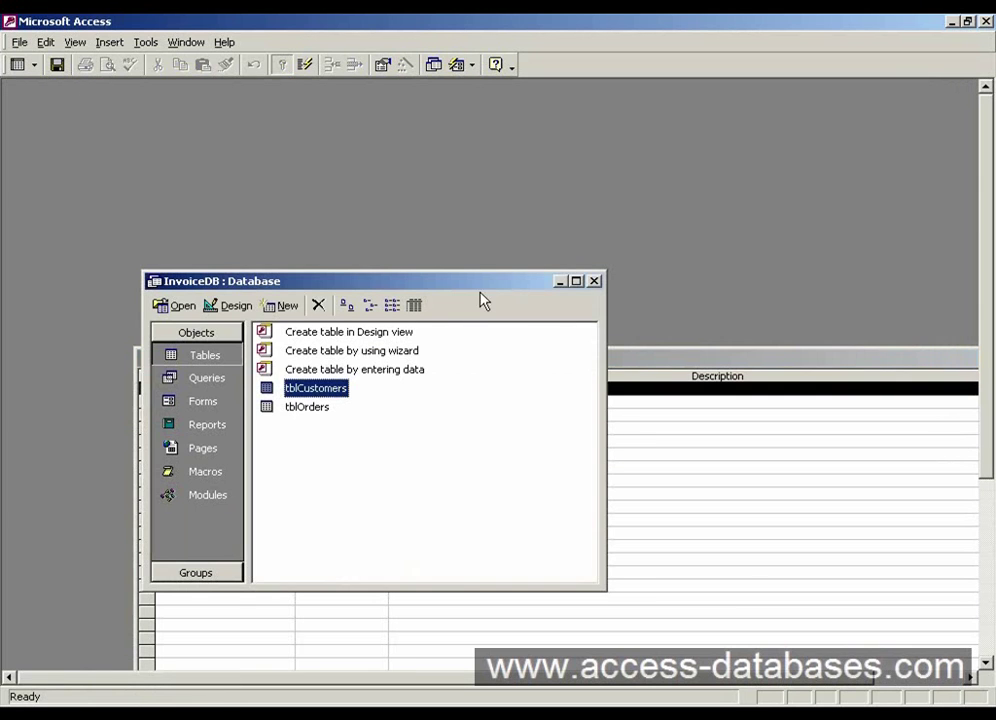
# Open tblOrders in Design view and confirm its CustomerID field is Number, Long Integer.
pyautogui.click(300, 407)
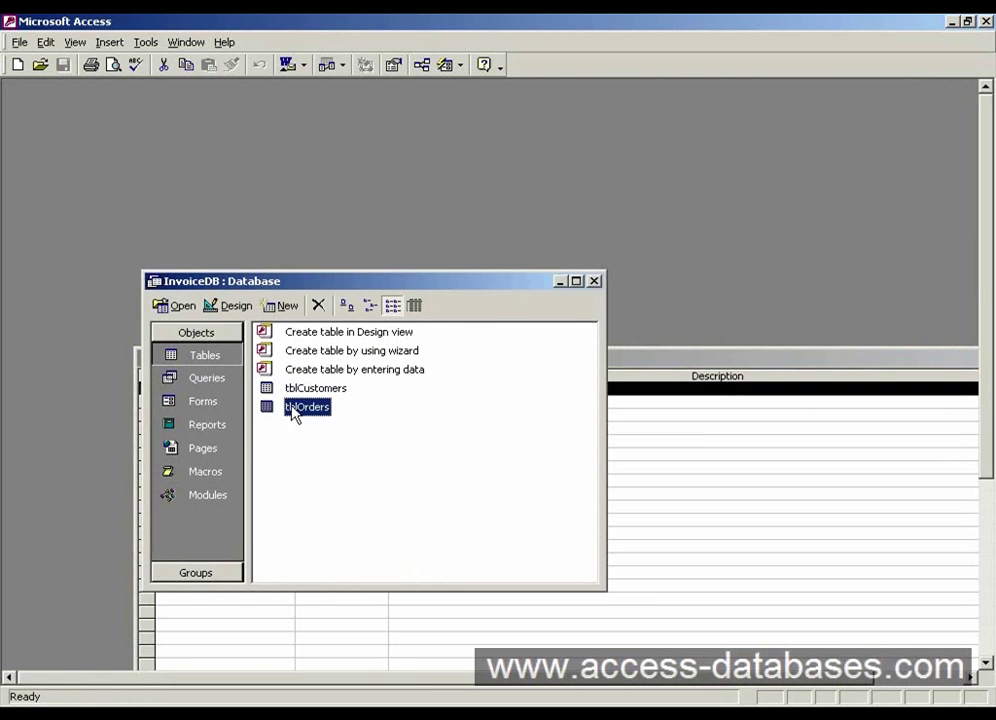
pyautogui.click(229, 308)
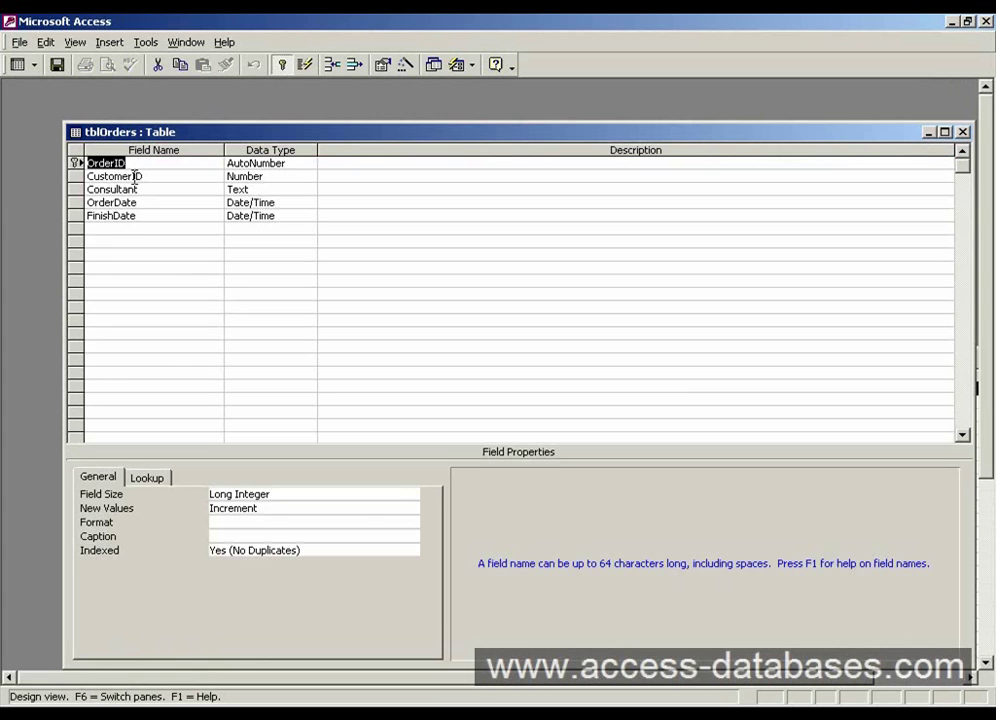
pyautogui.click(144, 175)
pyautogui.click(76, 176)
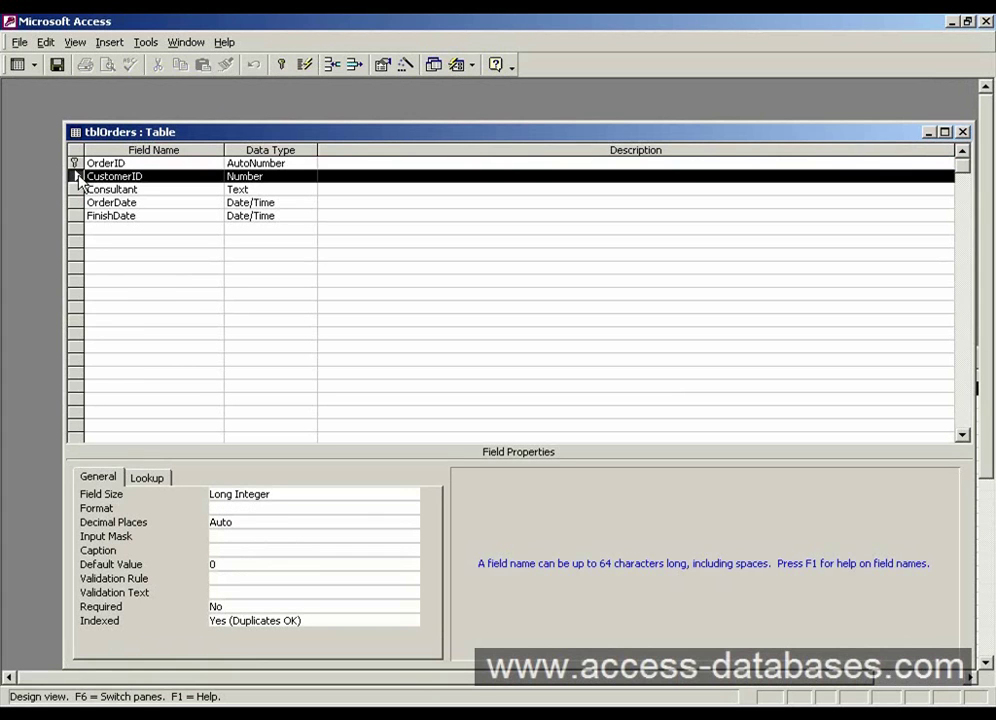
pyautogui.click(201, 491)
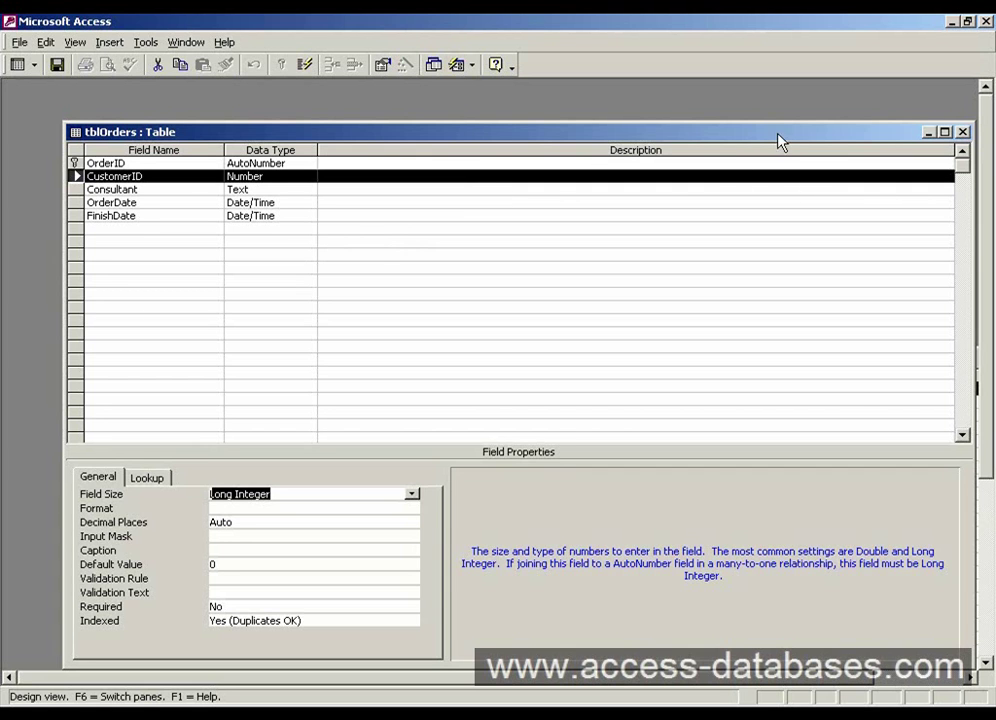
pyautogui.moveTo(778, 136); pyautogui.dragTo(741, 131)
# Close the tblOrders and tblCustomers design views.
pyautogui.click(926, 128)
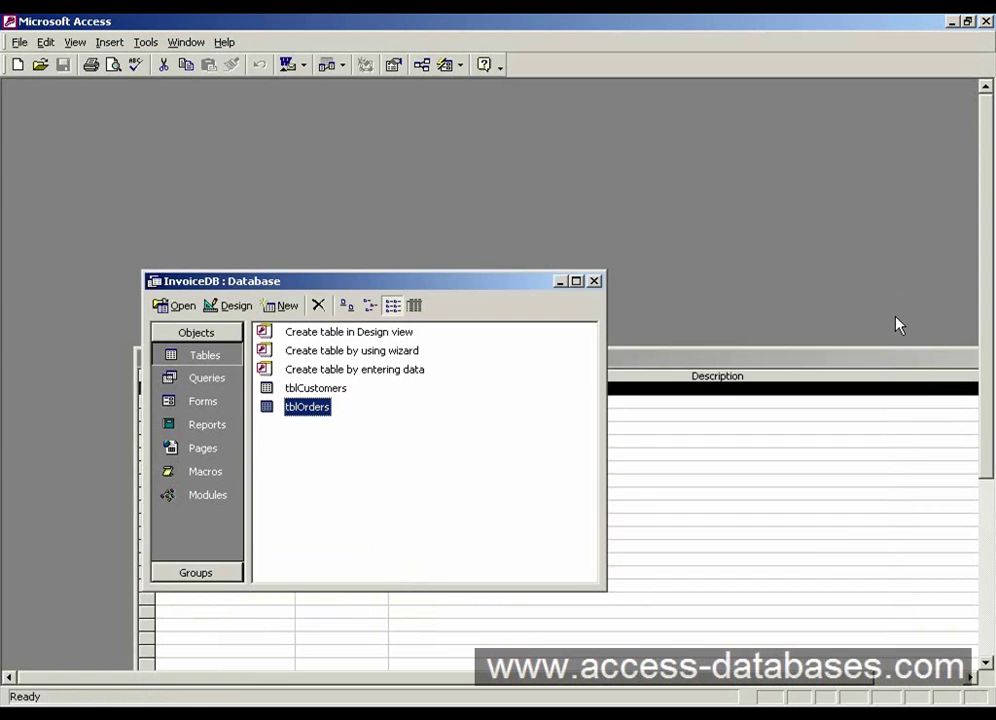
pyautogui.moveTo(898, 360); pyautogui.dragTo(771, 212)
pyautogui.click(873, 204)
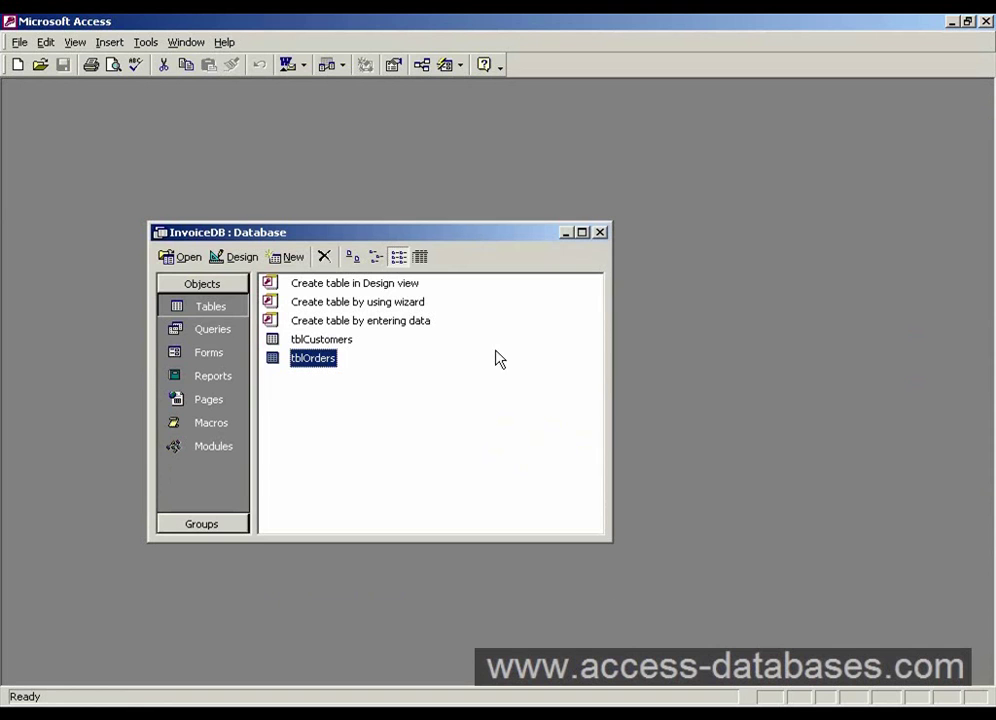
# Open the Relationships window and add tblCustomers and tblOrders to it.
pyautogui.rightClick(507, 389)
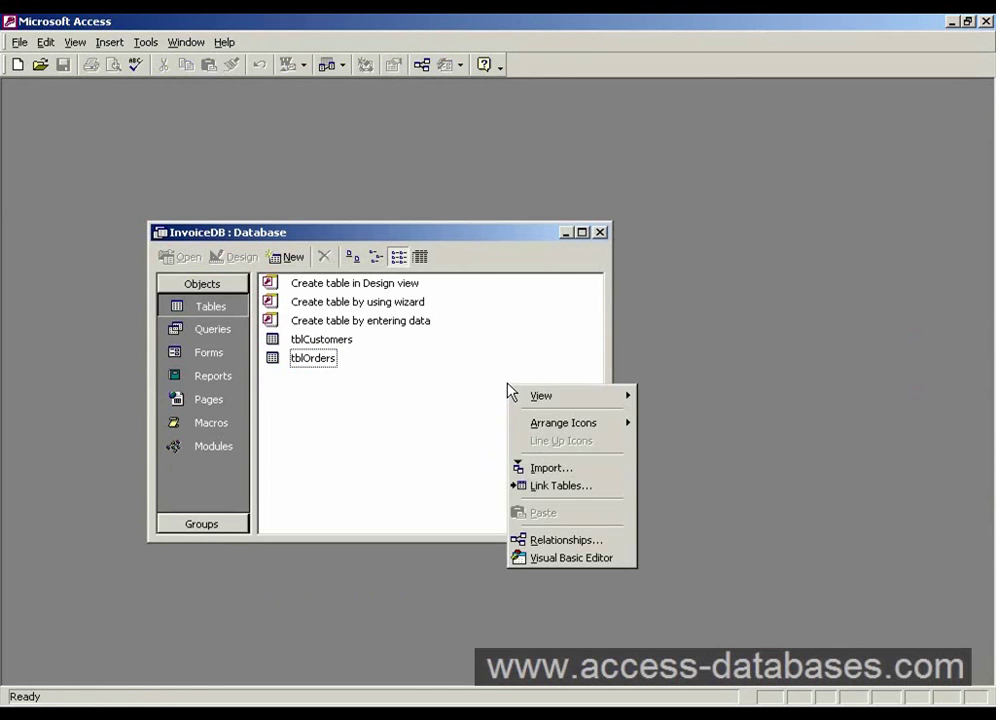
pyautogui.click(608, 540)
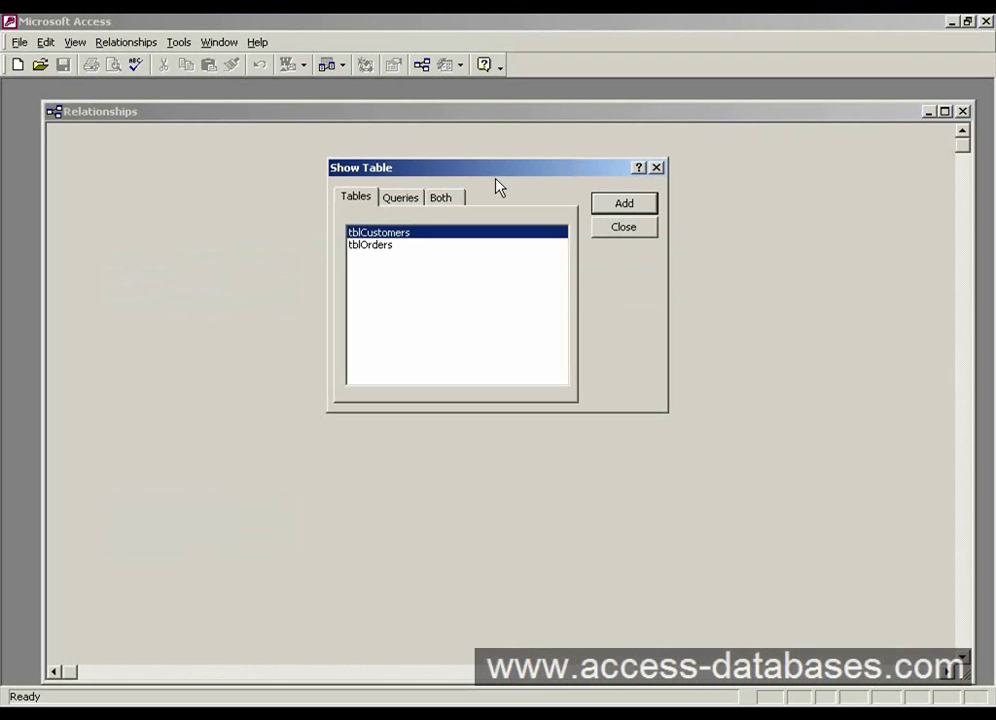
pyautogui.click(624, 203)
pyautogui.click(414, 245)
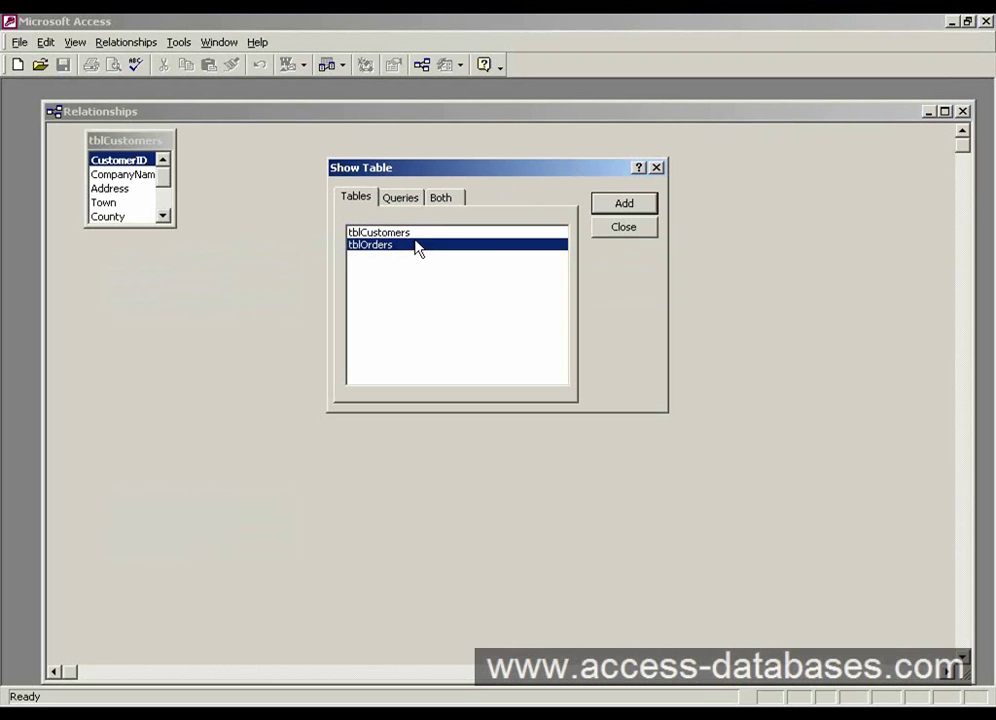
pyautogui.click(618, 208)
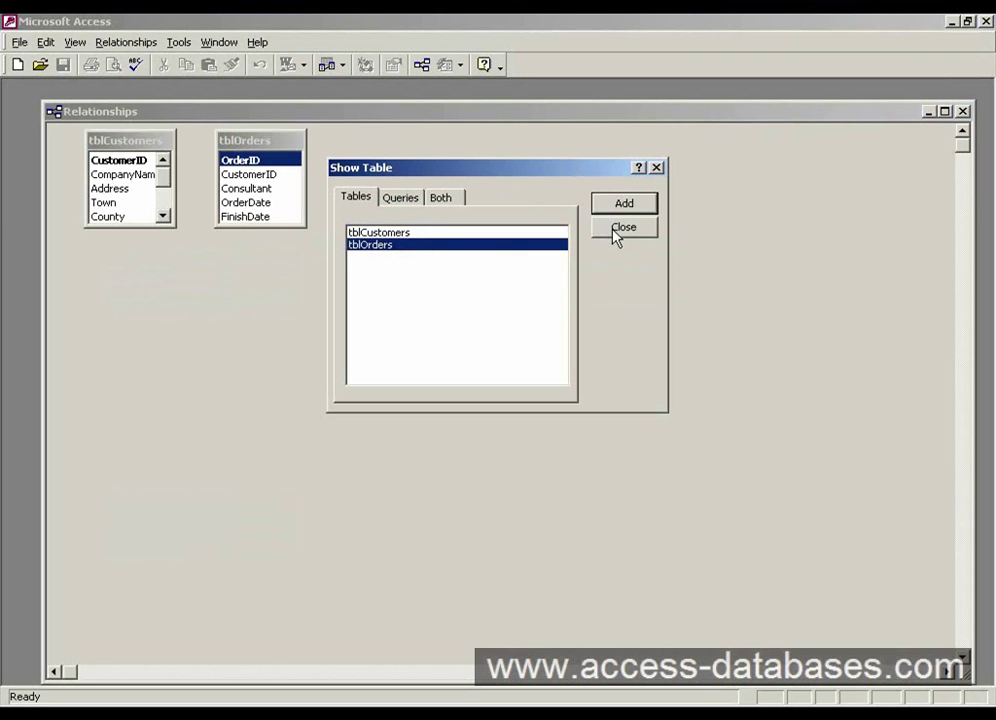
pyautogui.click(615, 233)
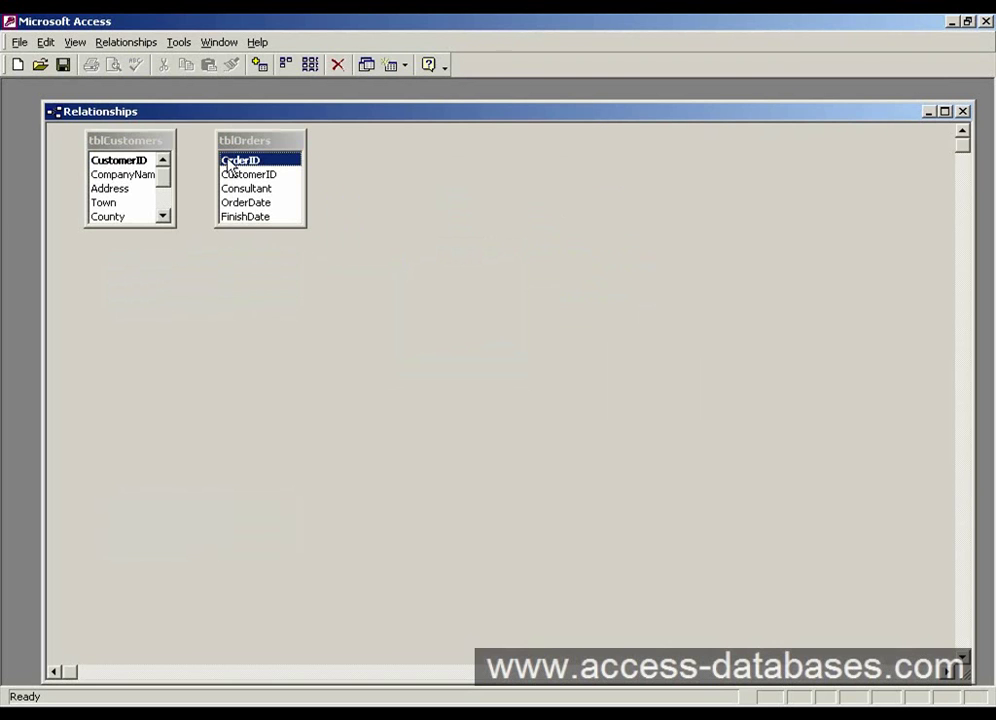
# Place tblCustomers on the left and tblOrders on the right, each enlarged to show all fields.
pyautogui.moveTo(236, 143); pyautogui.dragTo(500, 218)
pyautogui.moveTo(130, 142); pyautogui.dragTo(186, 284)
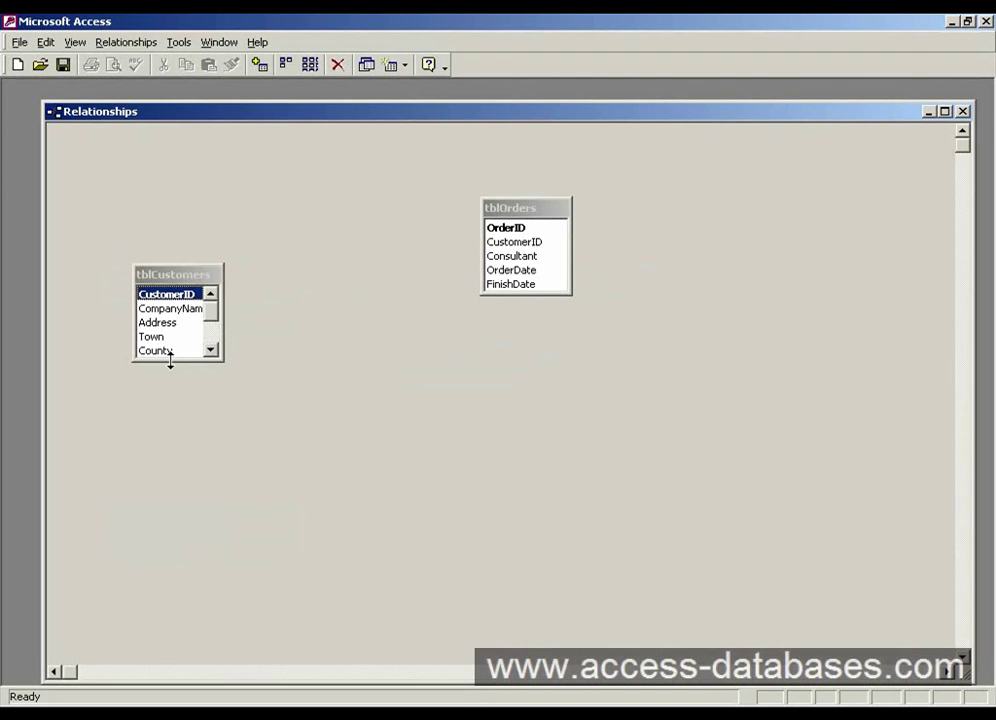
pyautogui.moveTo(172, 361); pyautogui.dragTo(172, 455)
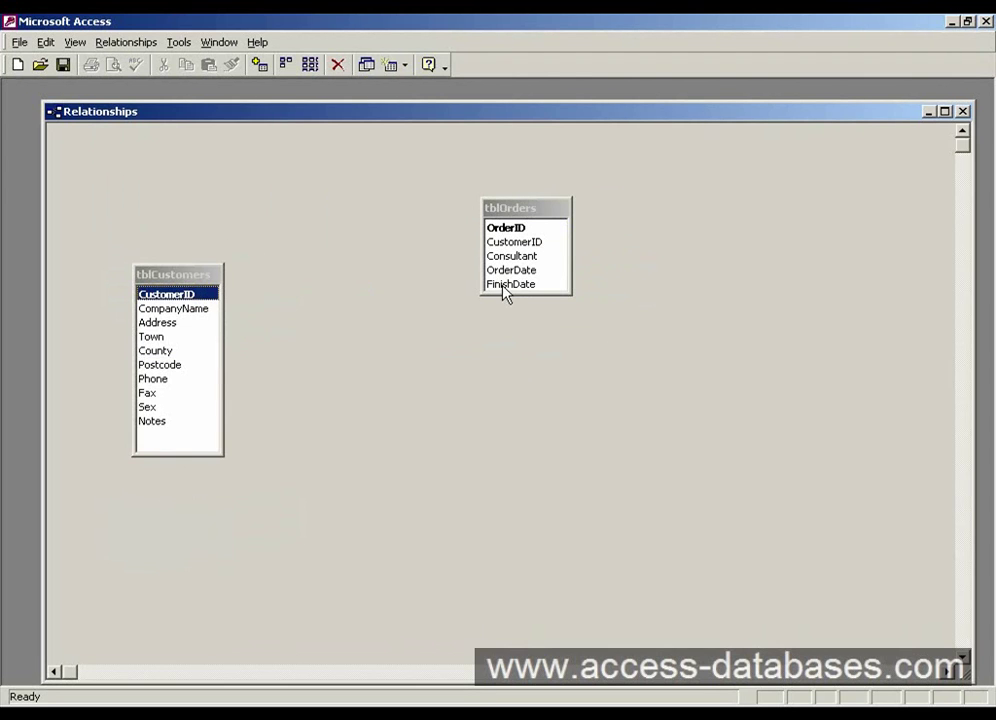
pyautogui.moveTo(502, 296); pyautogui.dragTo(505, 418)
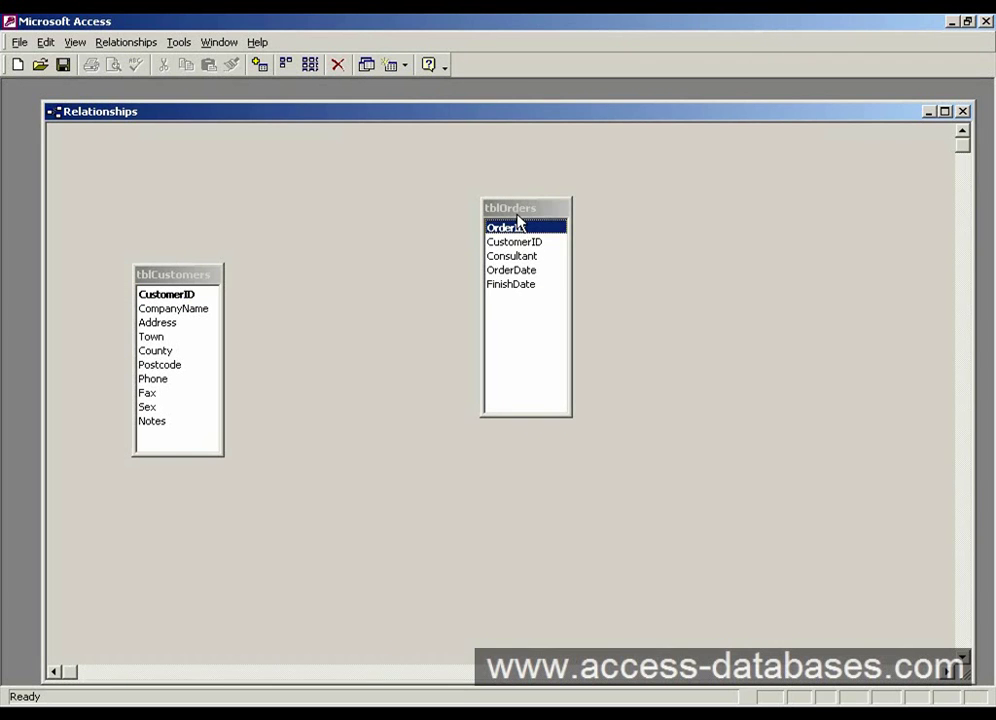
pyautogui.moveTo(515, 210); pyautogui.dragTo(447, 268)
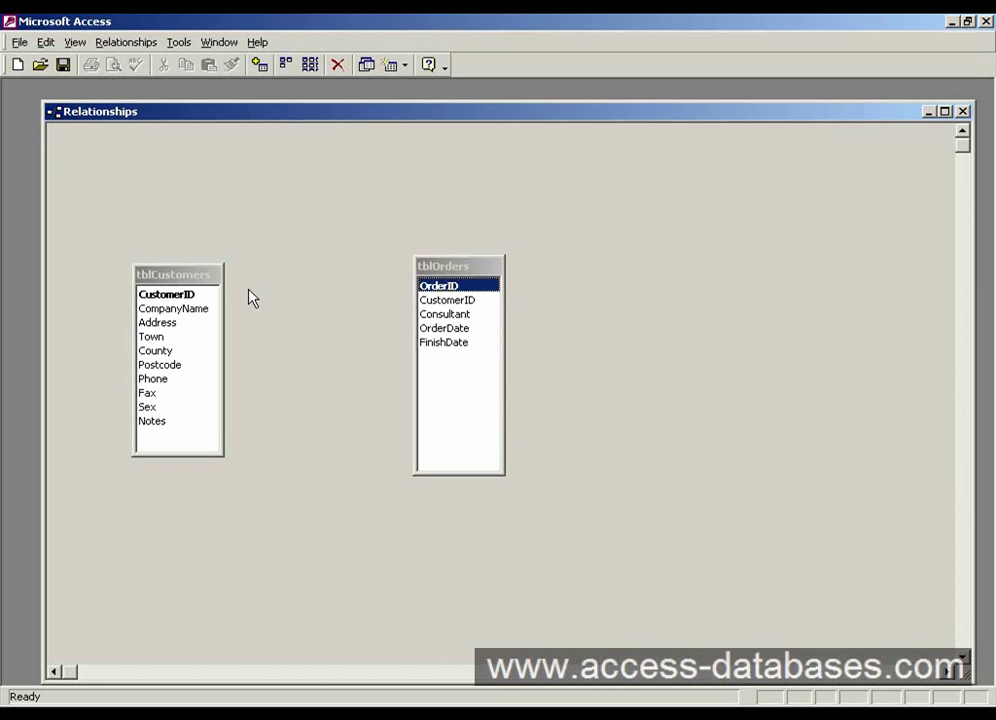
pyautogui.moveTo(190, 283); pyautogui.dragTo(185, 277)
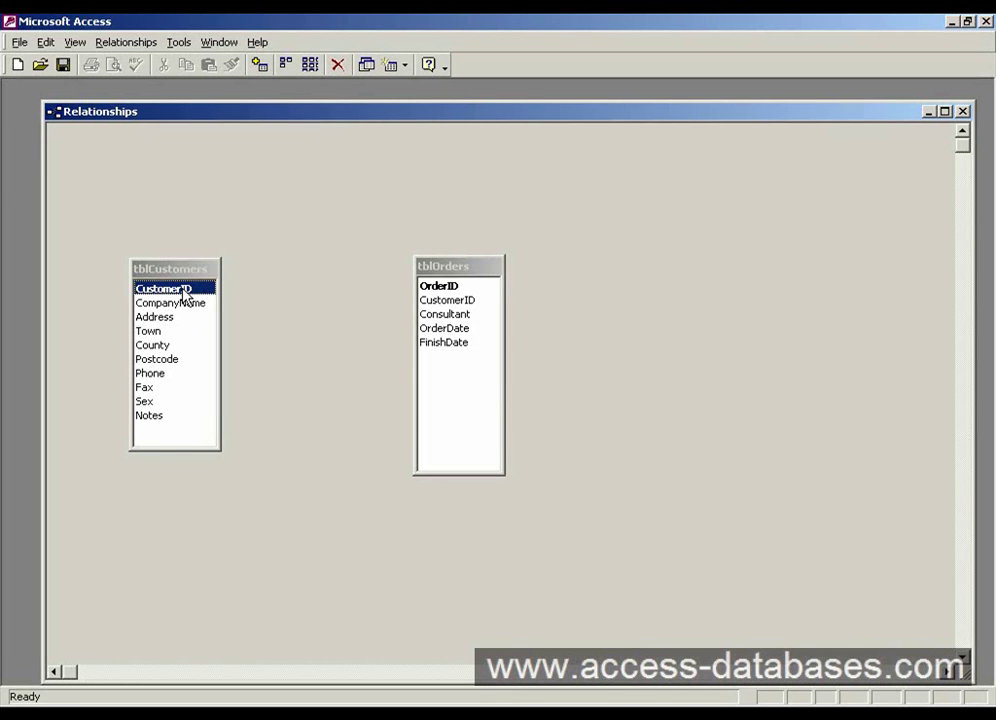
# Join CustomerID to tblOrders.CustomerID with referential integrity, cascade updates and cascade deletes ticked.
pyautogui.moveTo(183, 292); pyautogui.dragTo(446, 300)
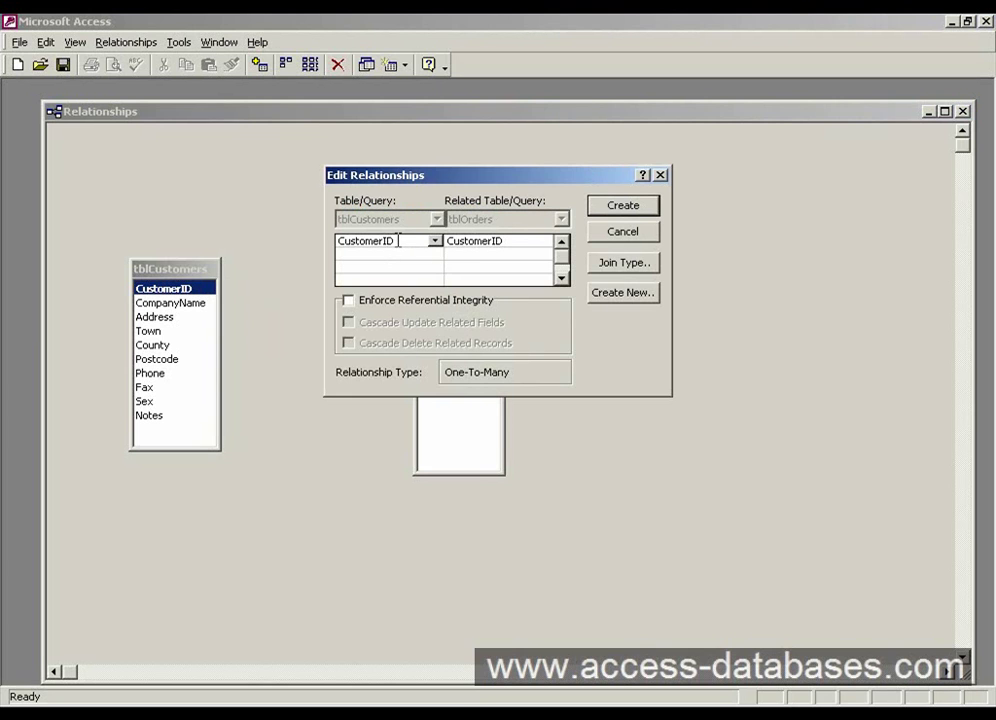
pyautogui.moveTo(398, 240); pyautogui.dragTo(318, 240)
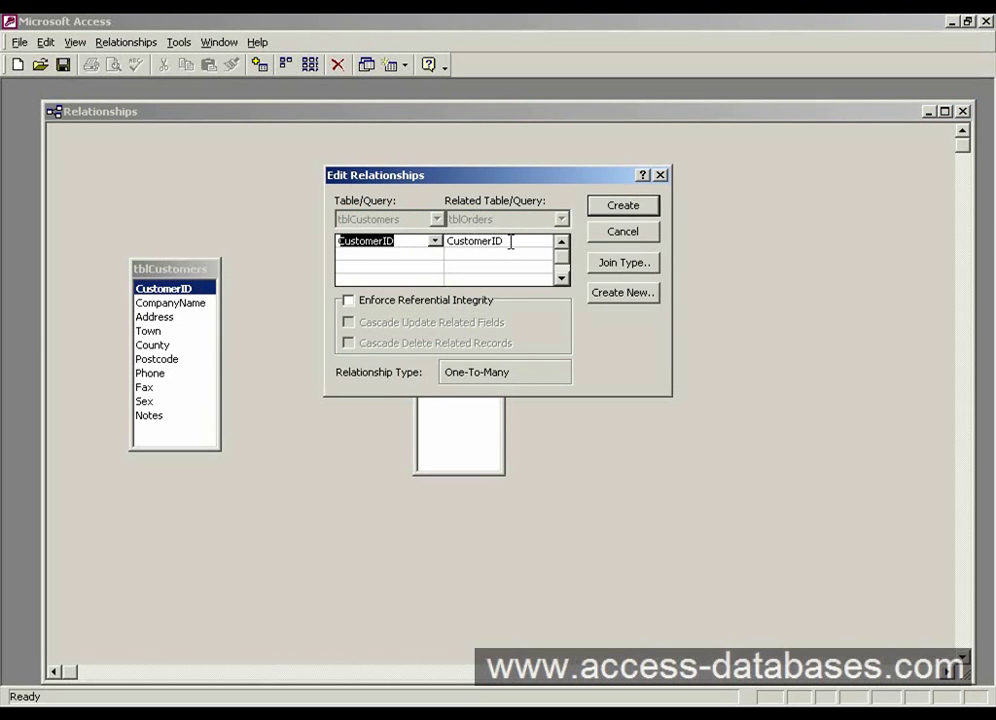
pyautogui.moveTo(510, 241); pyautogui.dragTo(447, 240)
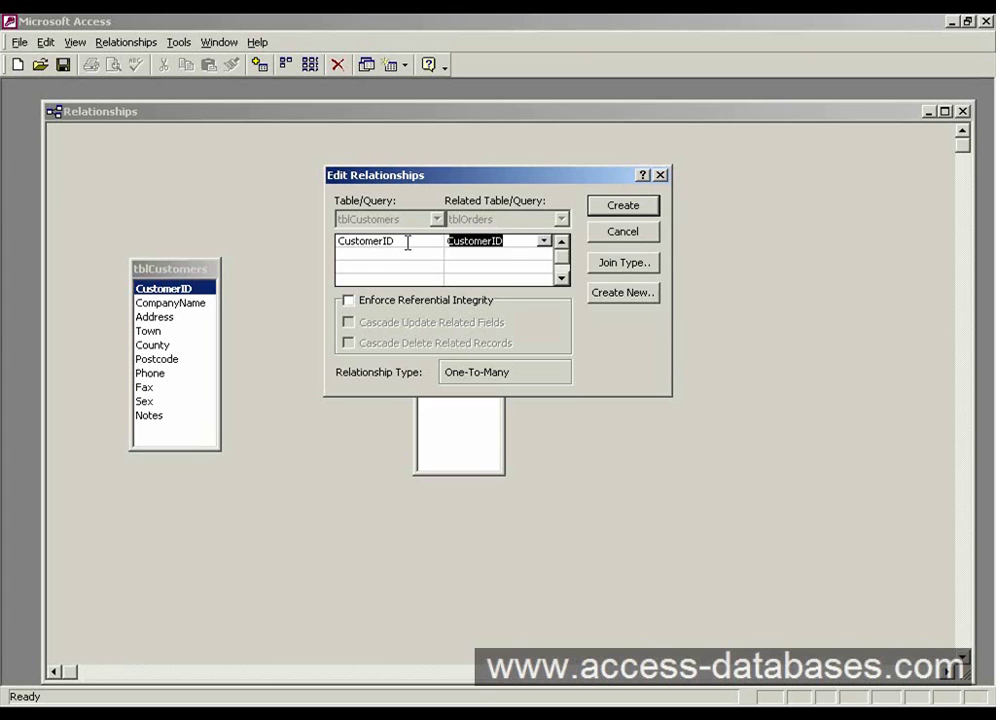
pyautogui.click(408, 242)
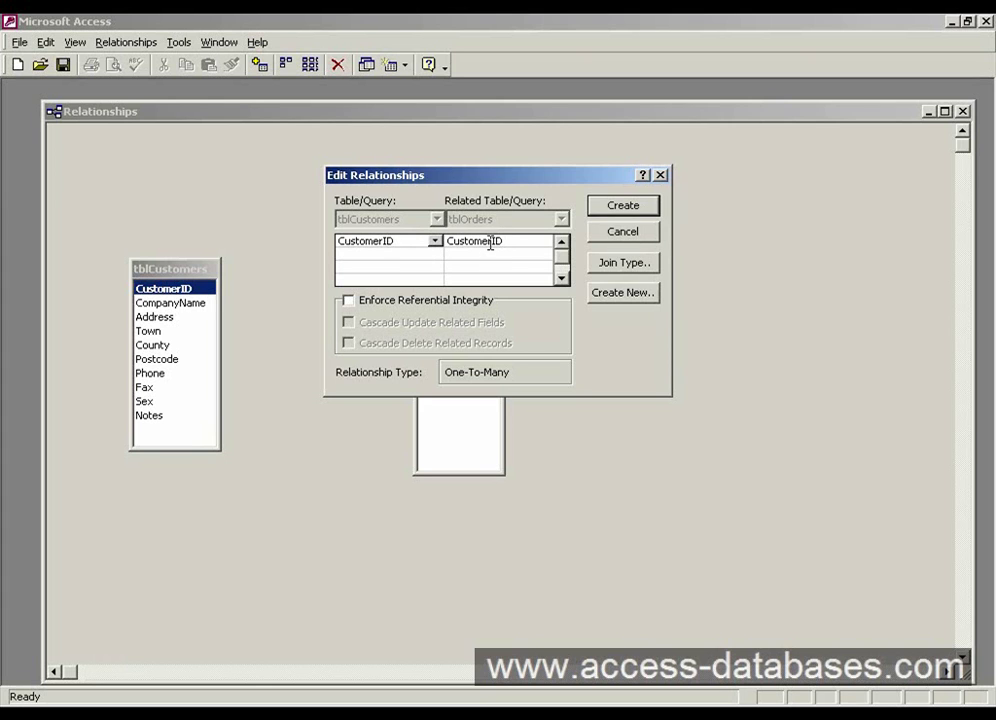
pyautogui.click(348, 301)
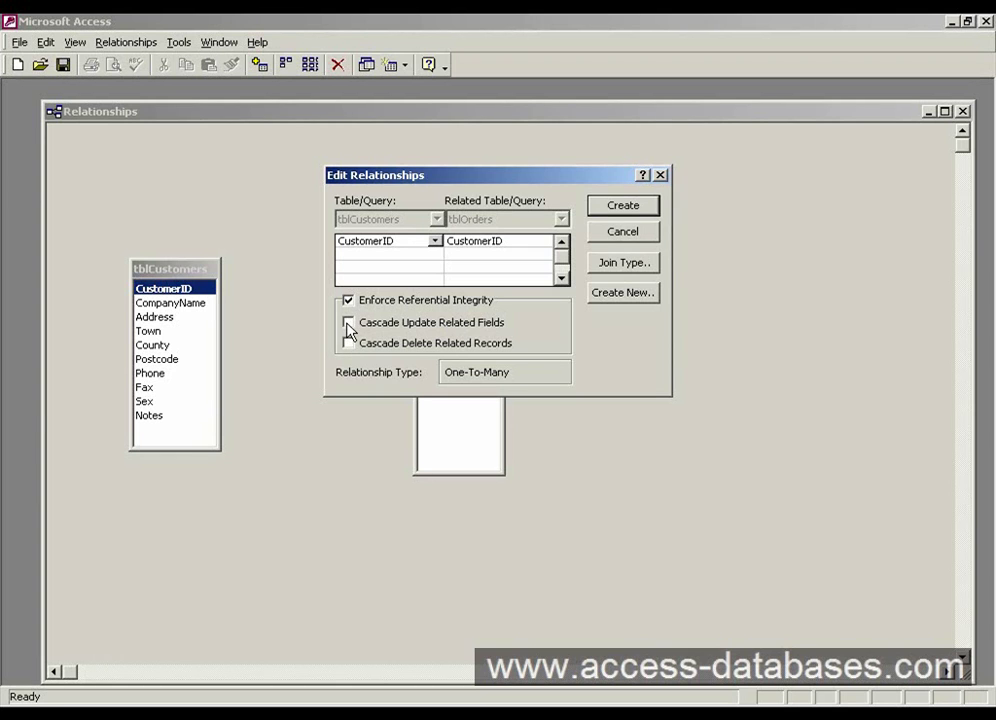
pyautogui.click(348, 324)
pyautogui.click(348, 344)
# Create the relationship and move both field lists closer together near the layout's middle.
pyautogui.click(622, 206)
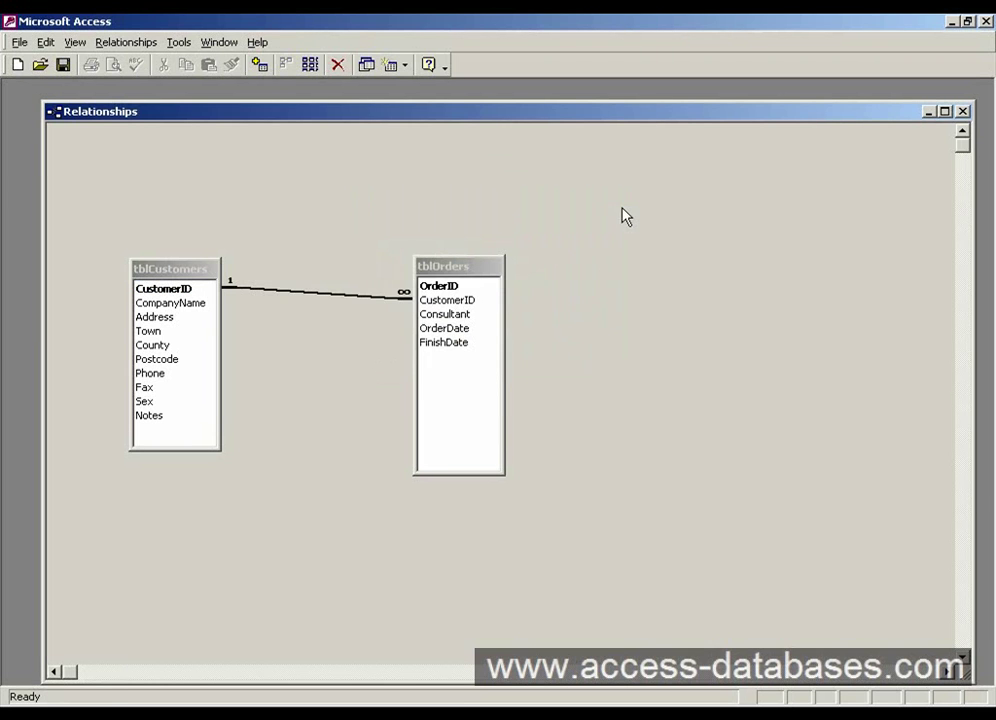
pyautogui.moveTo(476, 268); pyautogui.dragTo(506, 245)
pyautogui.moveTo(196, 268)
pyautogui.mouseDown()
pyautogui.moveTo(210, 250)
pyautogui.moveTo(209, 258)
pyautogui.mouseUp()
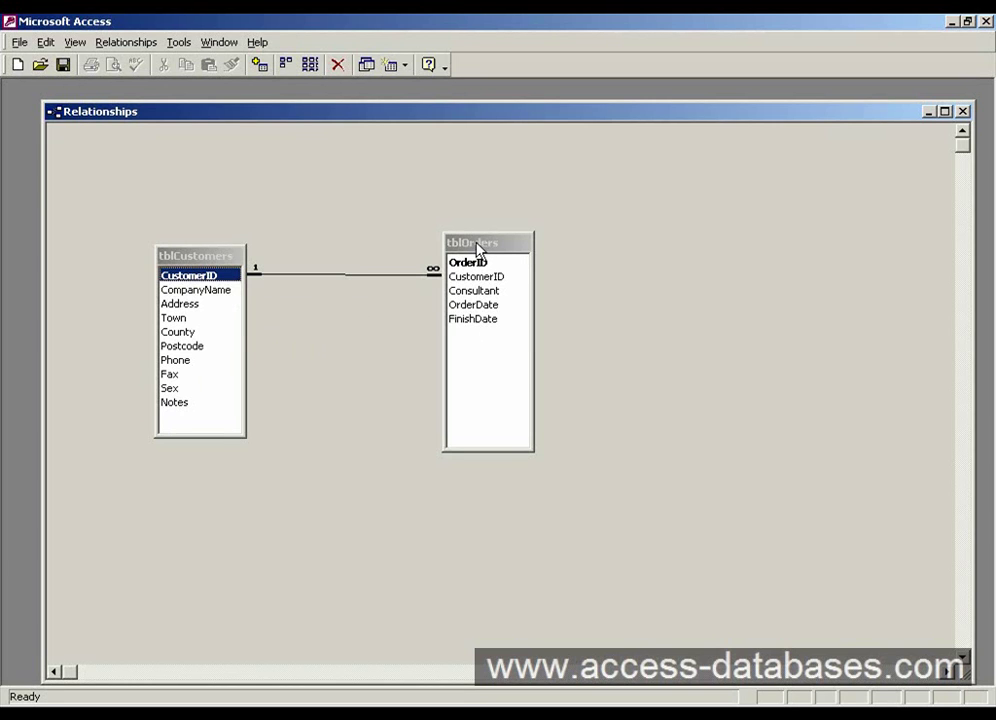
pyautogui.moveTo(478, 246); pyautogui.dragTo(489, 237)
pyautogui.moveTo(229, 257); pyautogui.dragTo(327, 239)
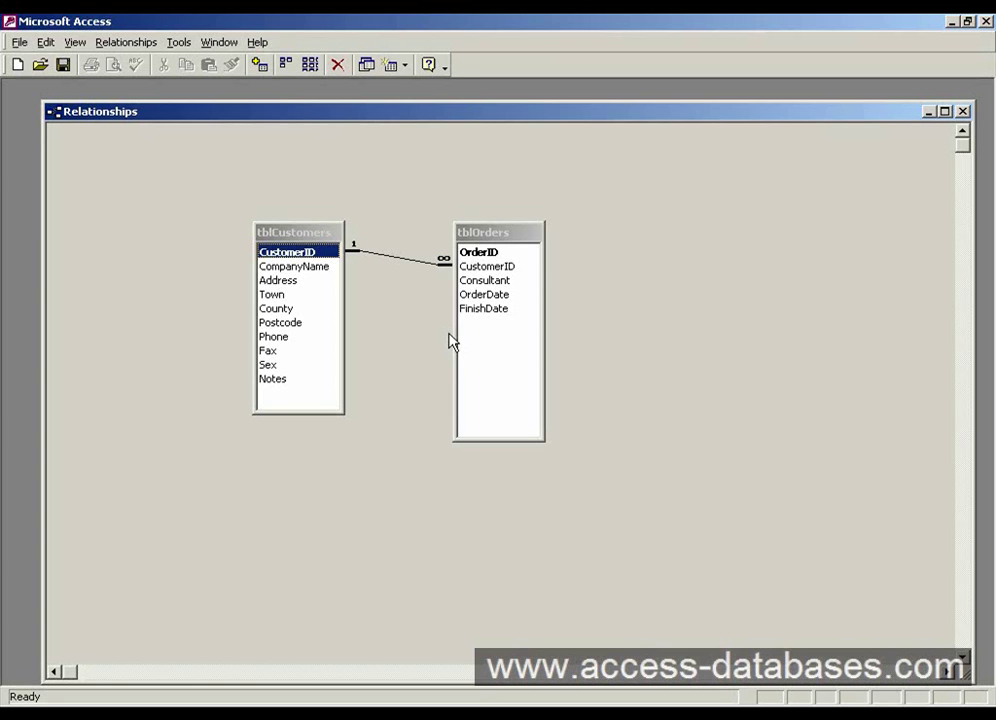
# Save the relationship layout and close the Relationships window.
pyautogui.click(63, 66)
pyautogui.click(54, 113)
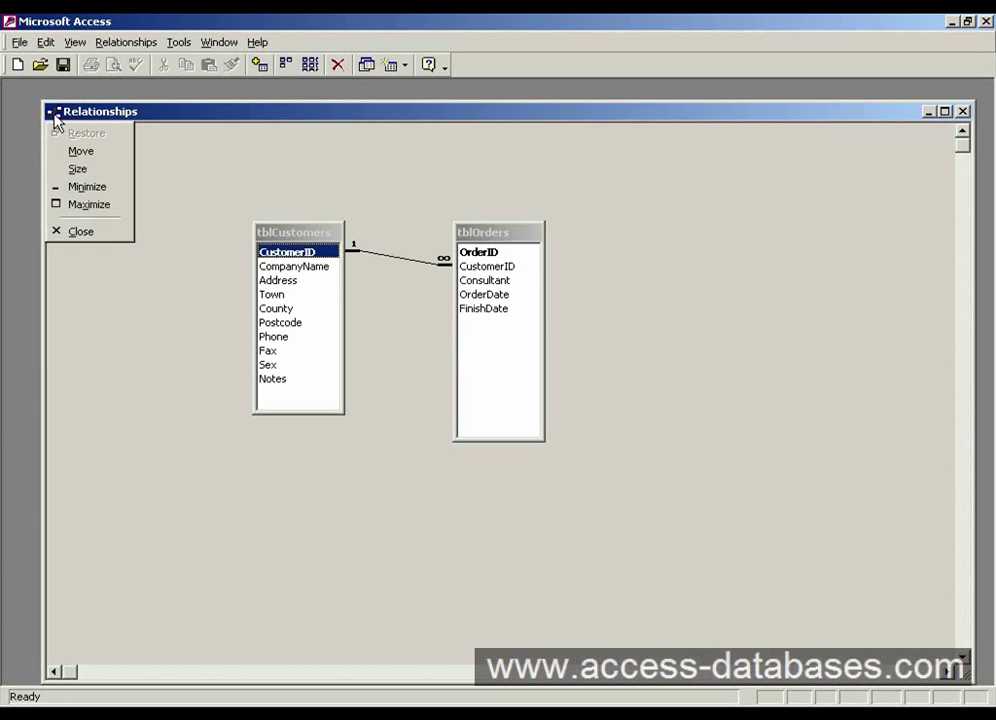
pyautogui.click(54, 113)
pyautogui.doubleClick(54, 113)
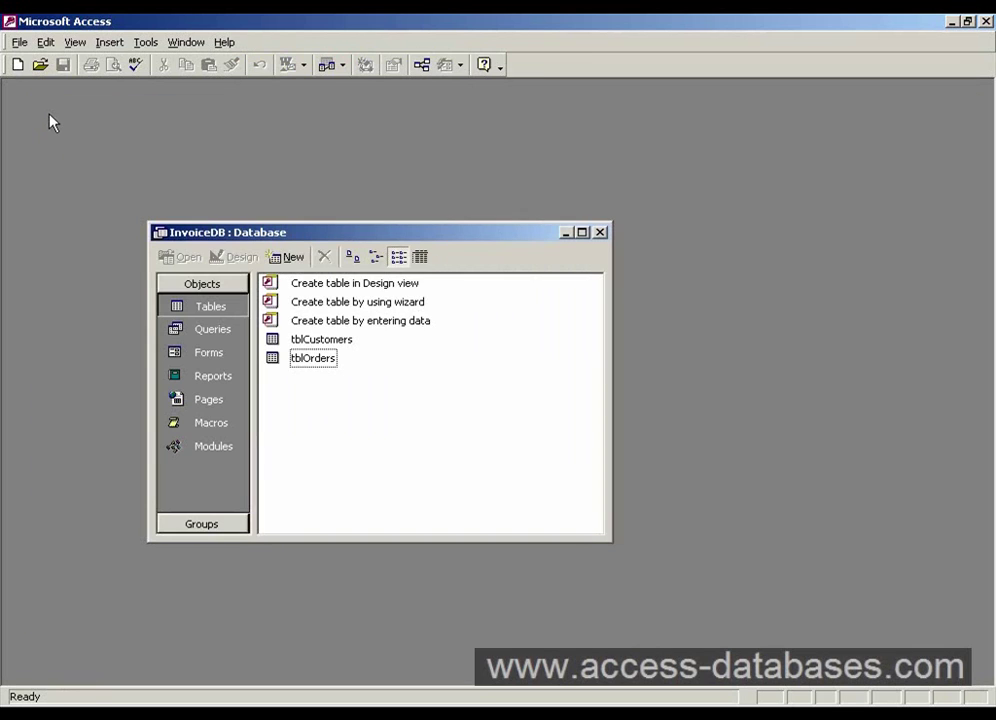
# Select tblCustomers and then tblOrders in the InvoiceDB table list.
pyautogui.click(326, 343)
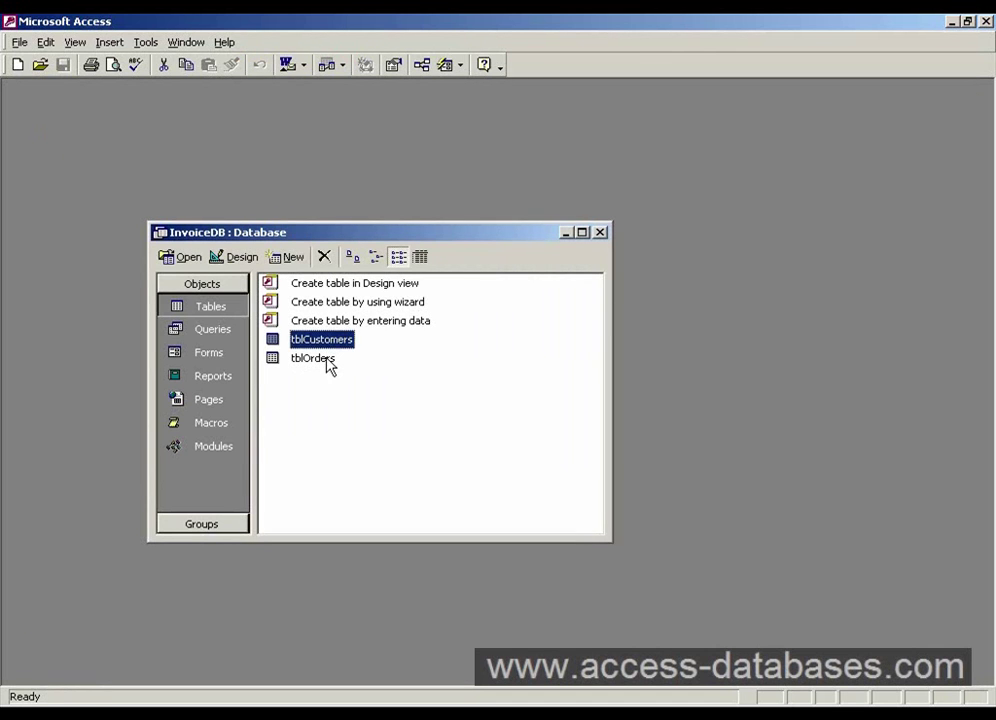
pyautogui.click(330, 362)
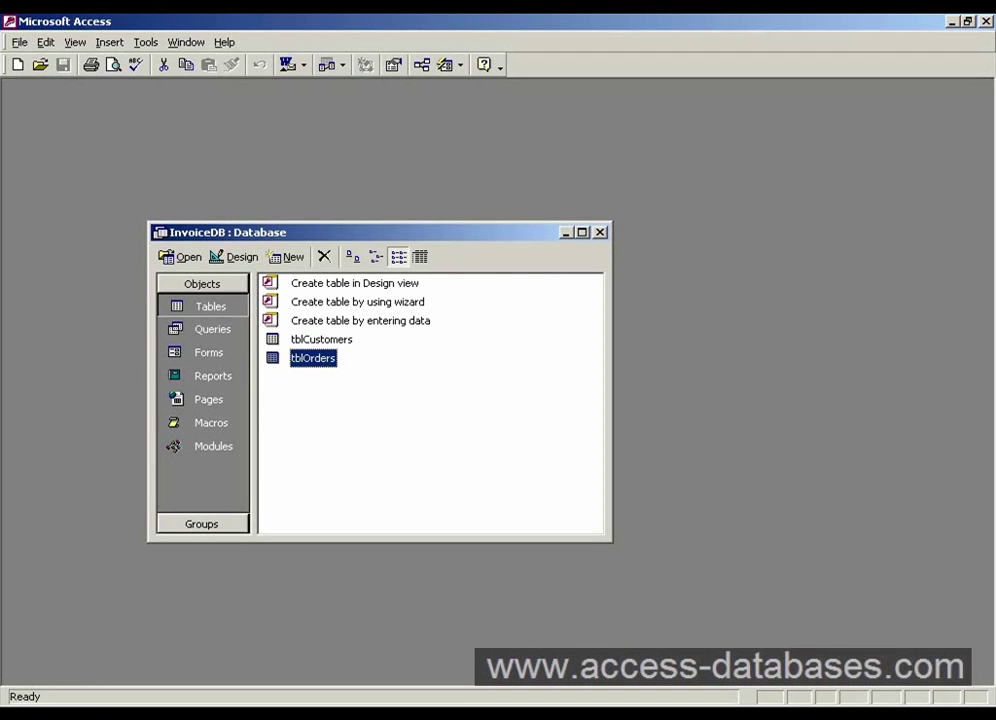
pyautogui.rightClick(845, 712)
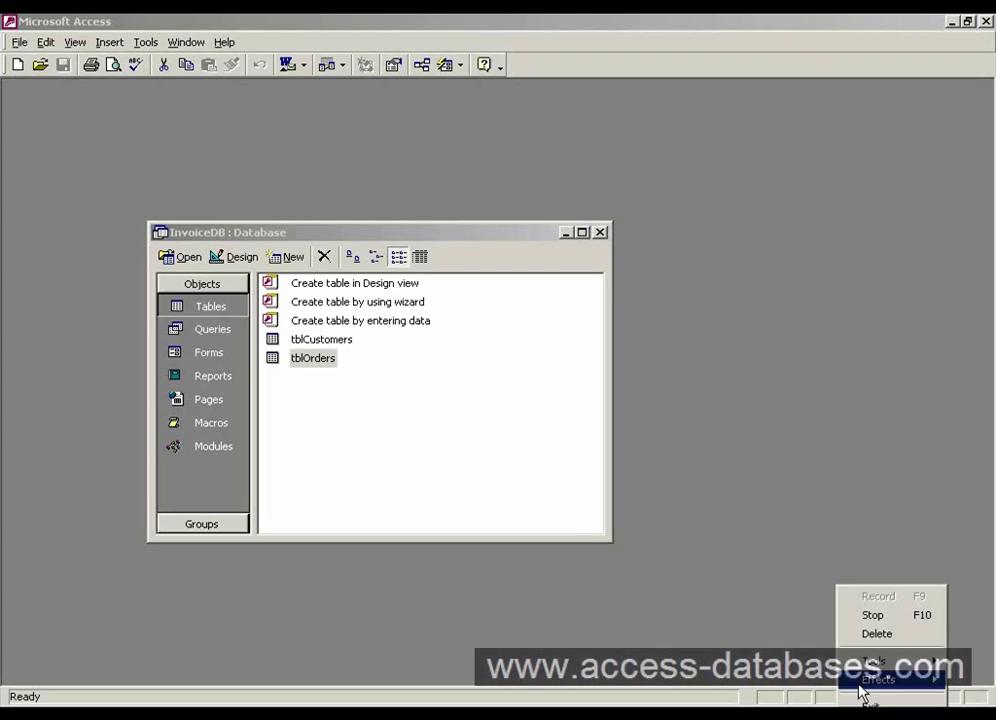